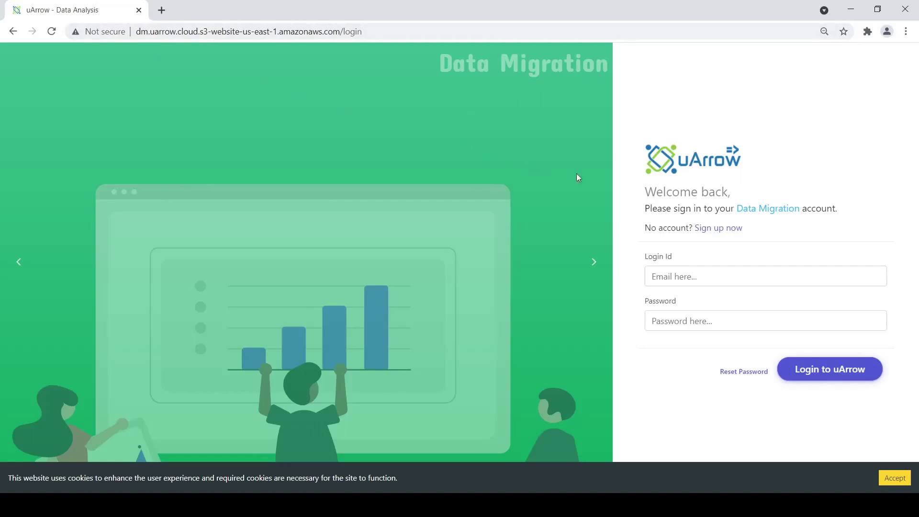
Autofill the saved login id and enter the account password on the sign-in form.
left_click(719, 279)
left_click(712, 314)
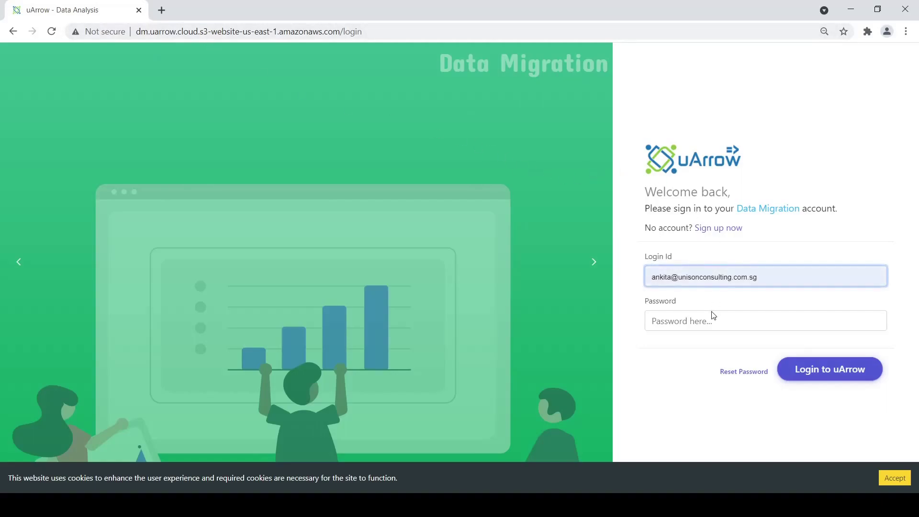
left_click(697, 320)
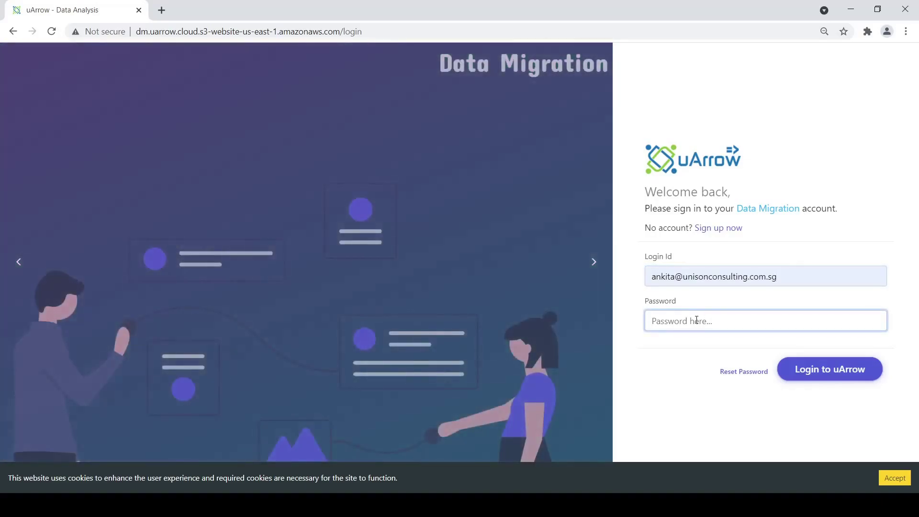
type("•••••••••")
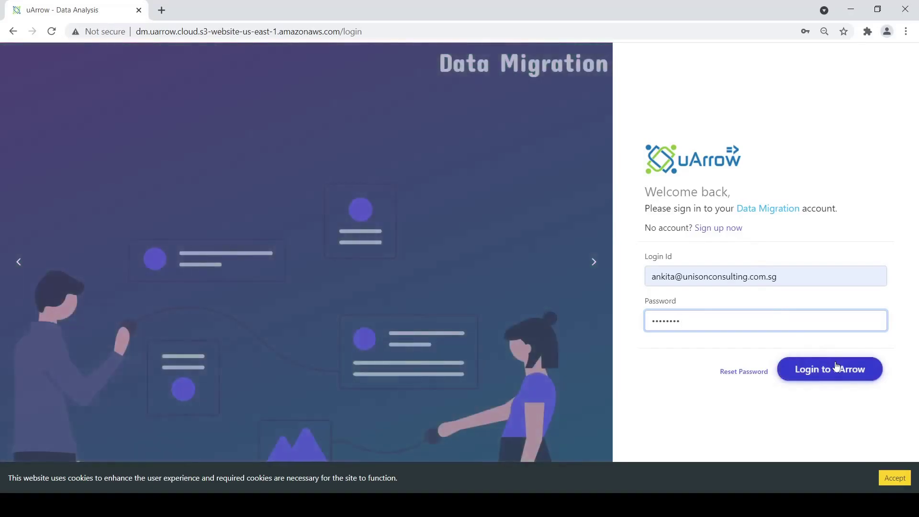
Sign in and go to the Connection page listing the database and warehouse connectors.
left_click(835, 366)
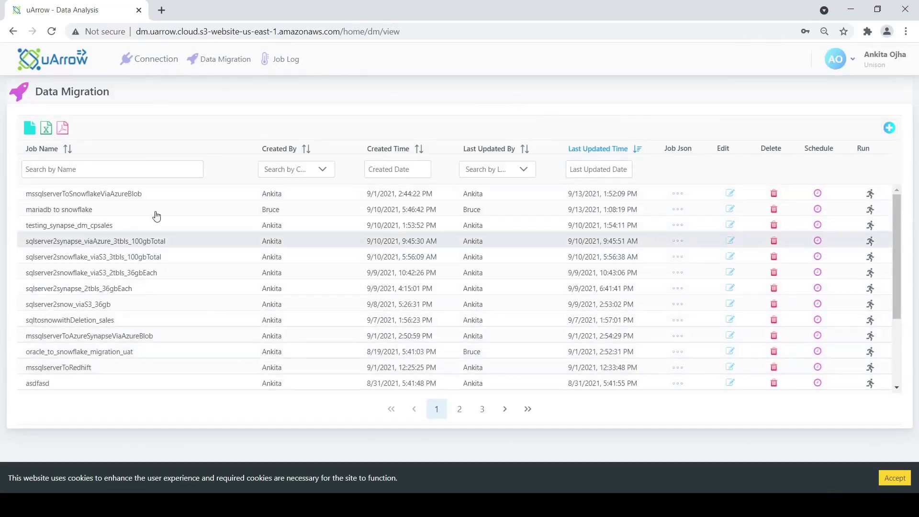
left_click(156, 65)
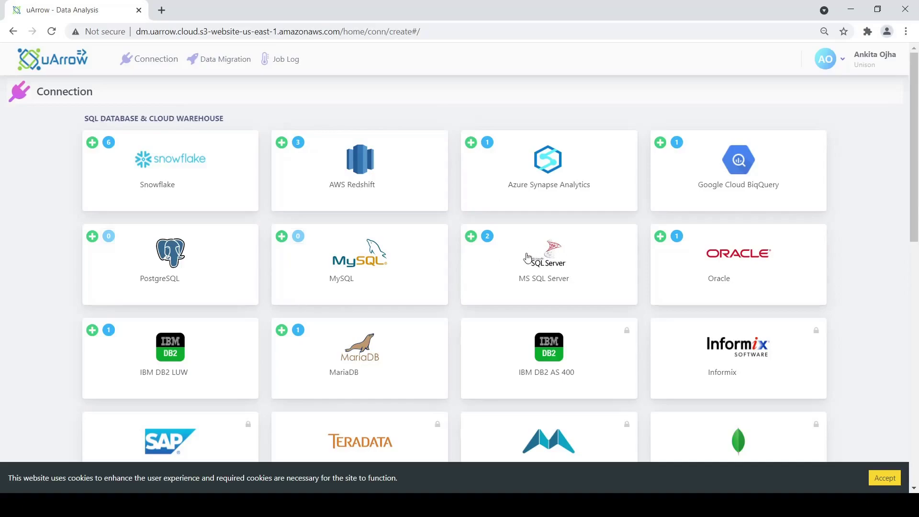
Review the existing MS SQL Server connections, then start a new MS SQL Server connection form.
left_click(487, 237)
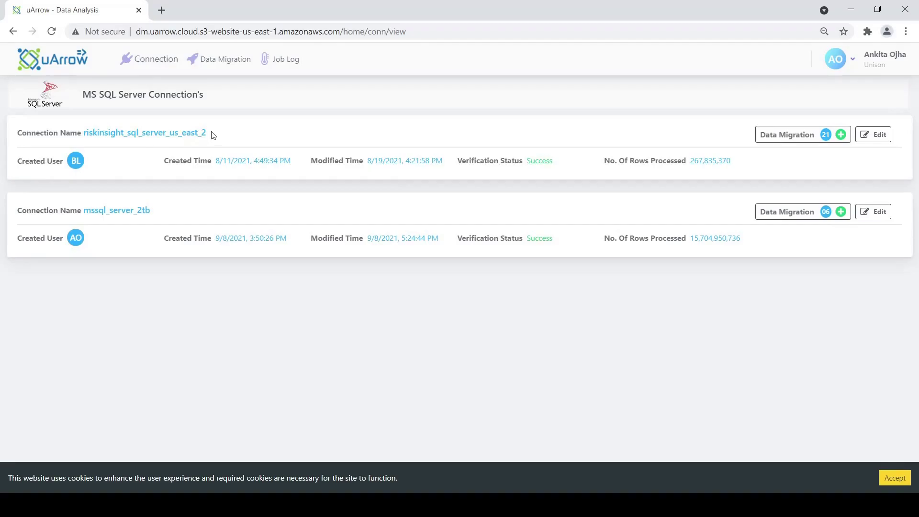
left_click(158, 60)
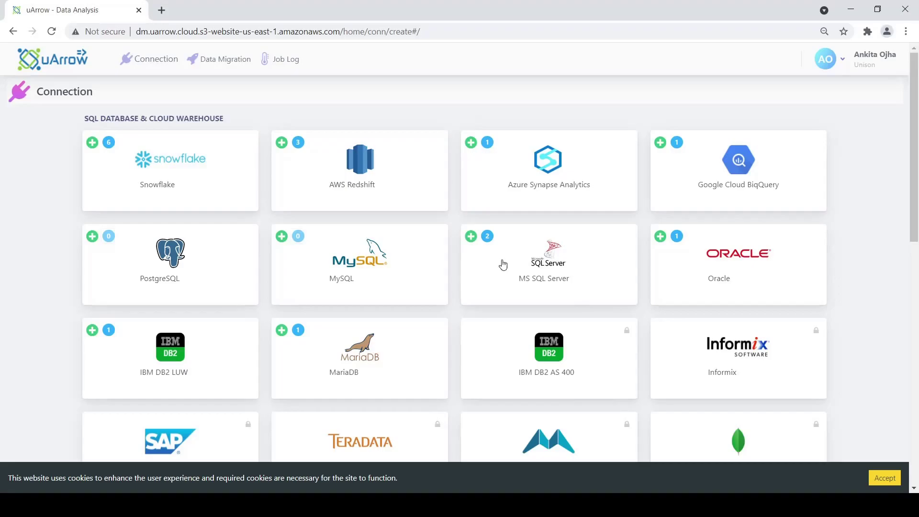
left_click(471, 237)
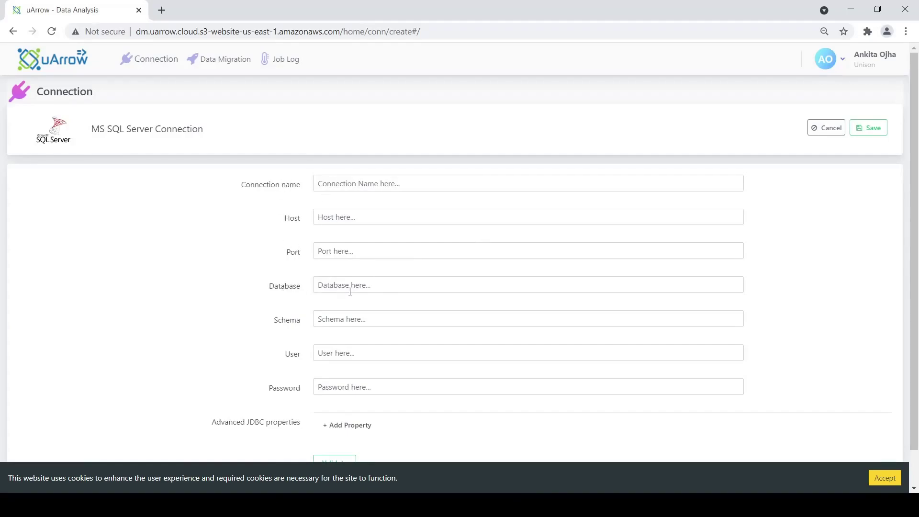
scroll(319, 265, "down", 1)
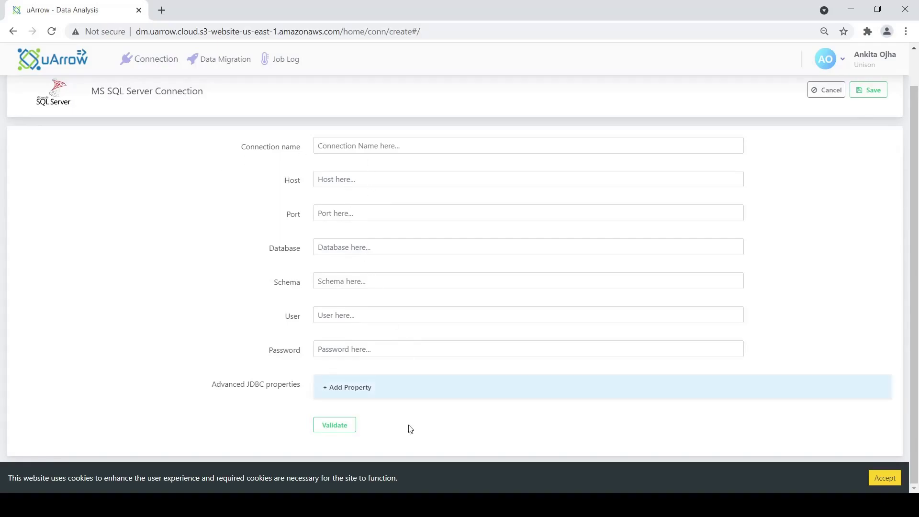
scroll(574, 359, "up", 1)
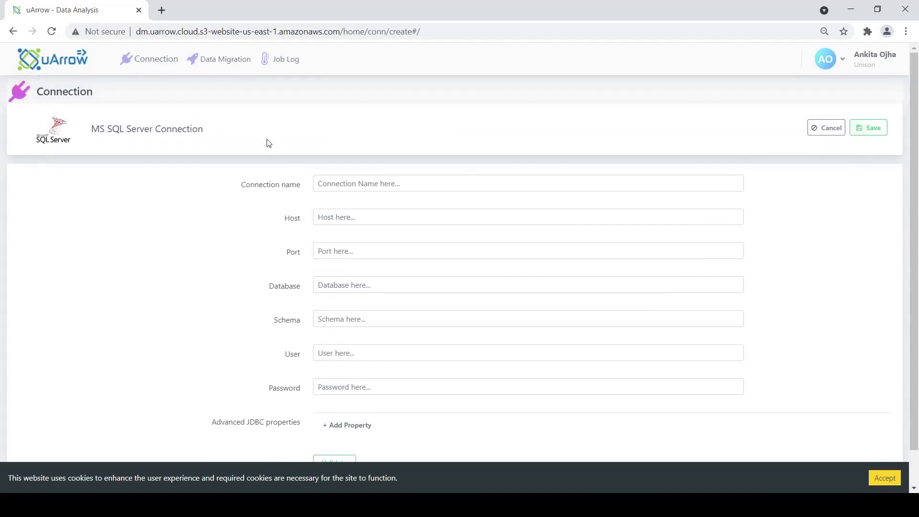
Review the existing AWS S3 connections under Cloud Storage, then start a new AWS S3 connection form.
left_click(152, 64)
scroll(201, 233, "down", 4)
scroll(201, 233, "down", 4)
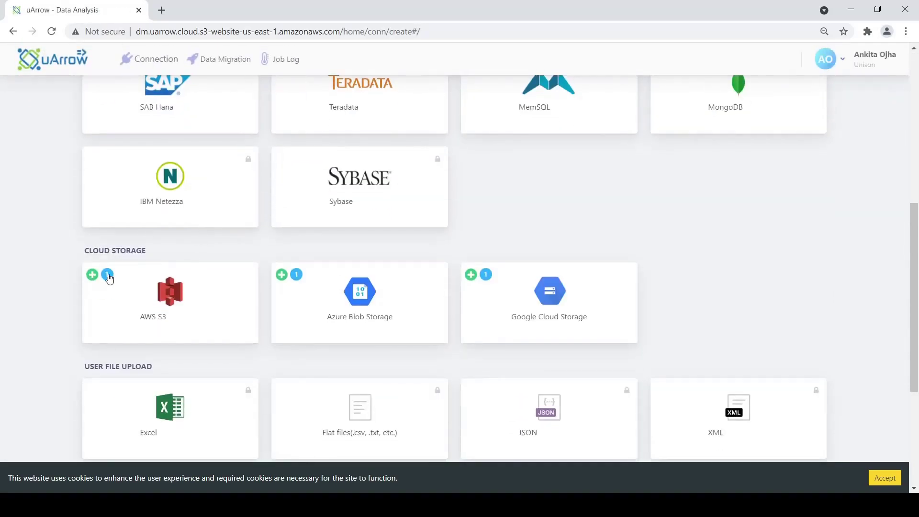
left_click(107, 275)
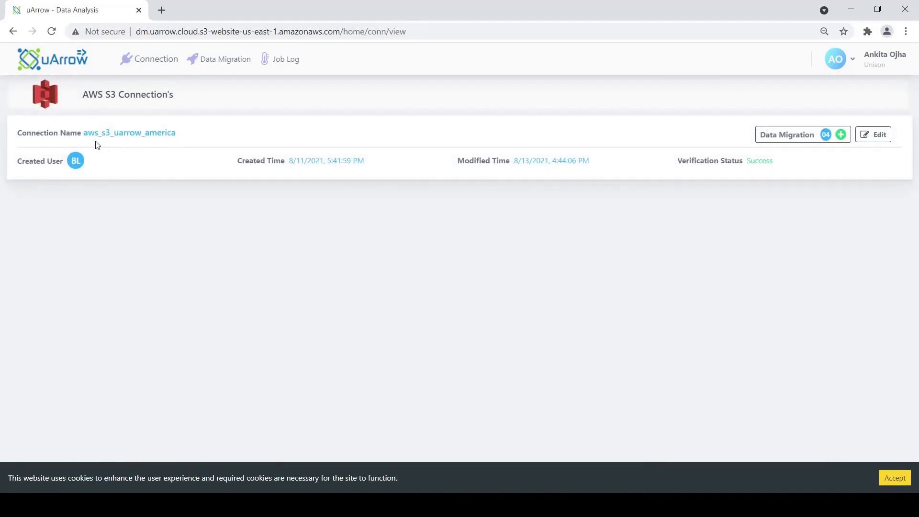
left_click(163, 60)
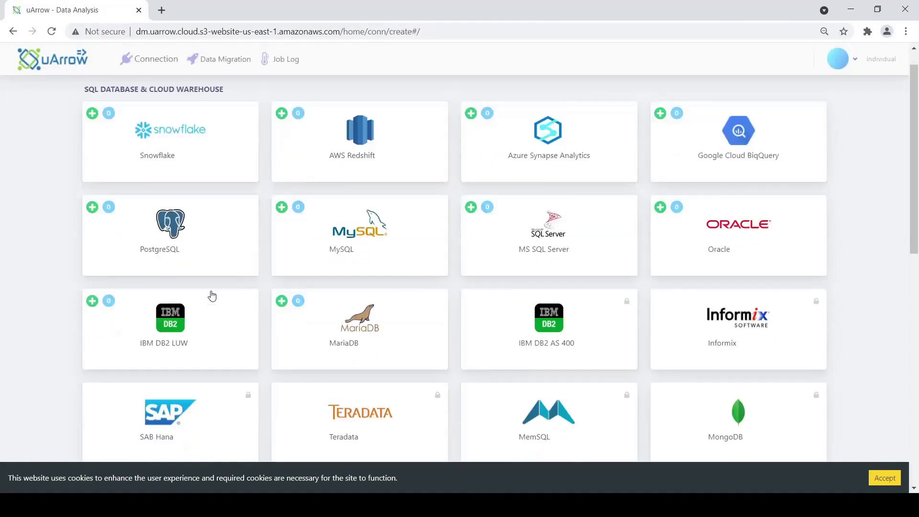
scroll(211, 294, "down", 7)
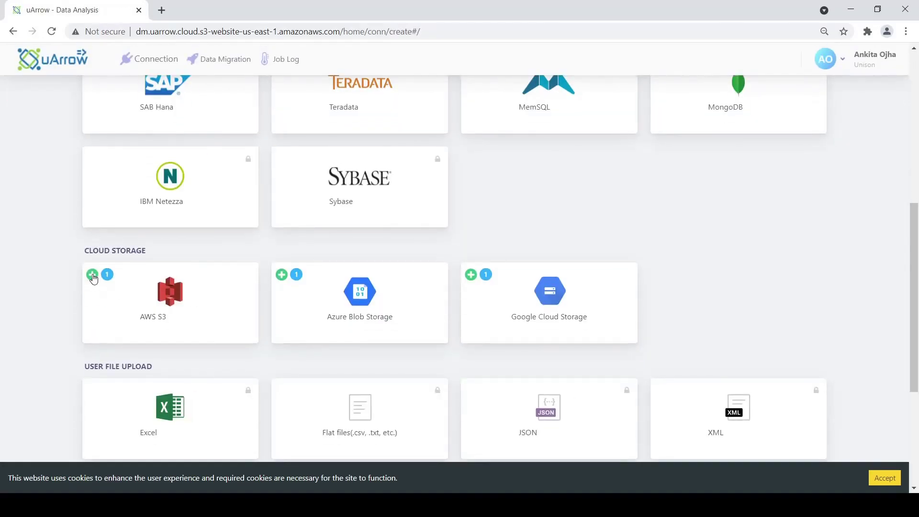
left_click(92, 275)
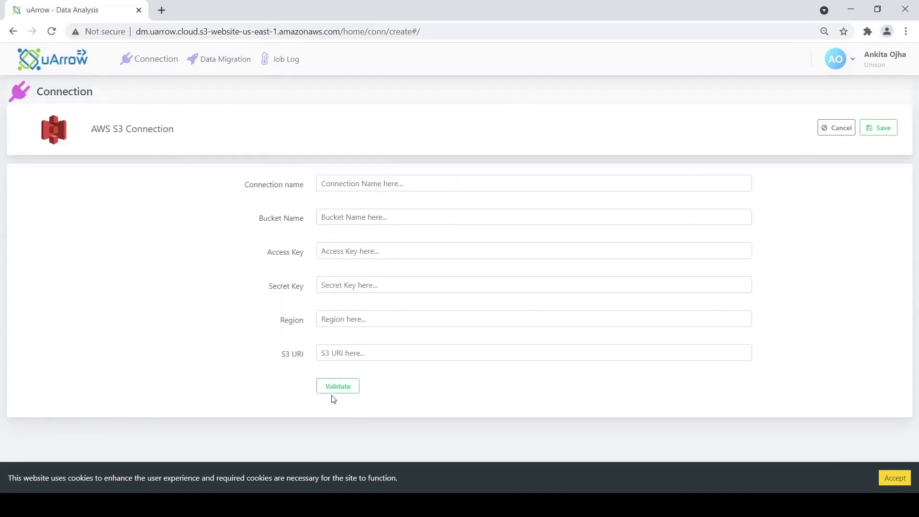
Review the six Snowflake connections, including snowflake_america_dev, and preview a new Snowflake connection form.
left_click(163, 57)
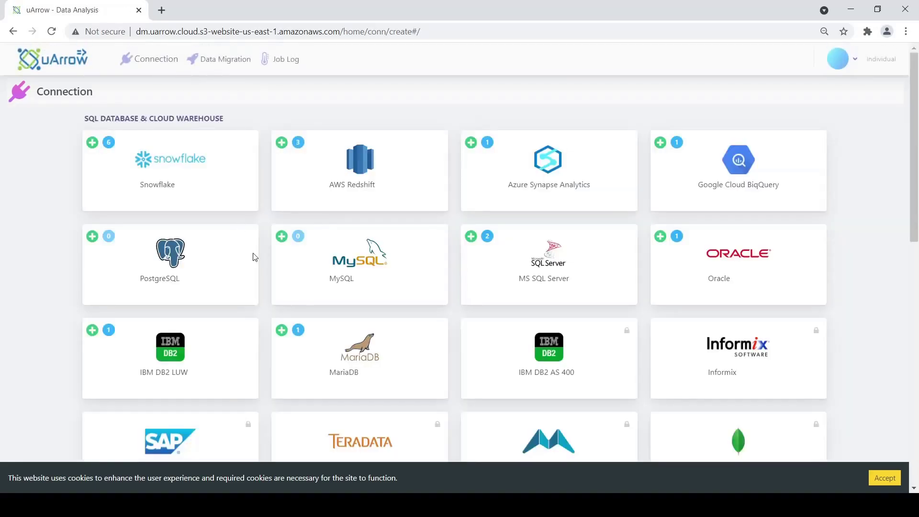
left_click(109, 143)
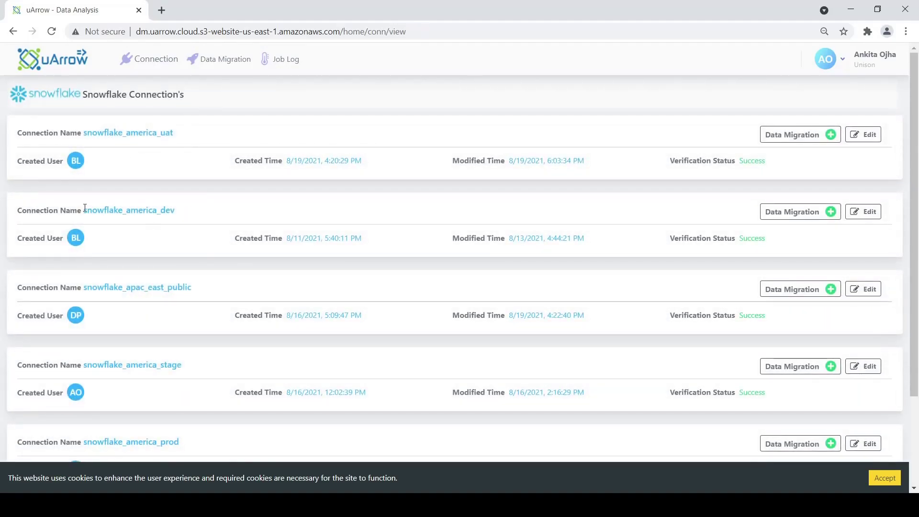
left_click_drag(85, 208, 181, 212)
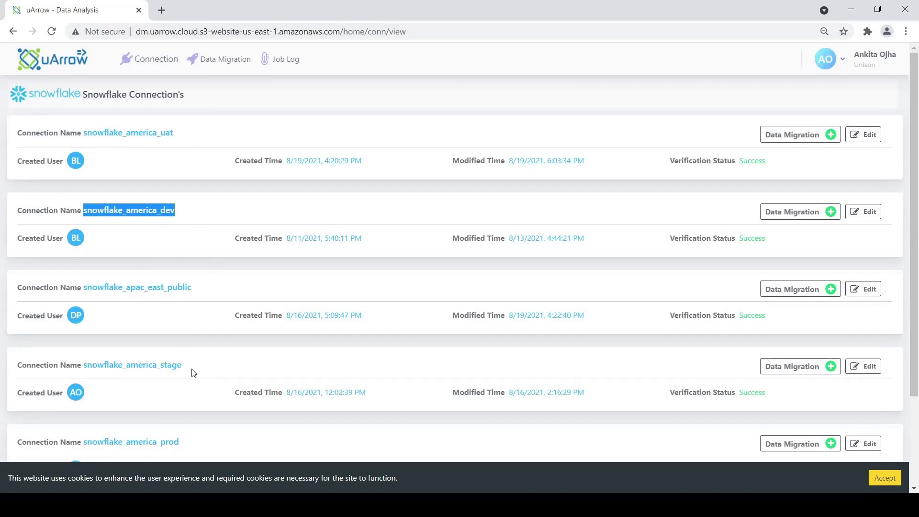
left_click(160, 68)
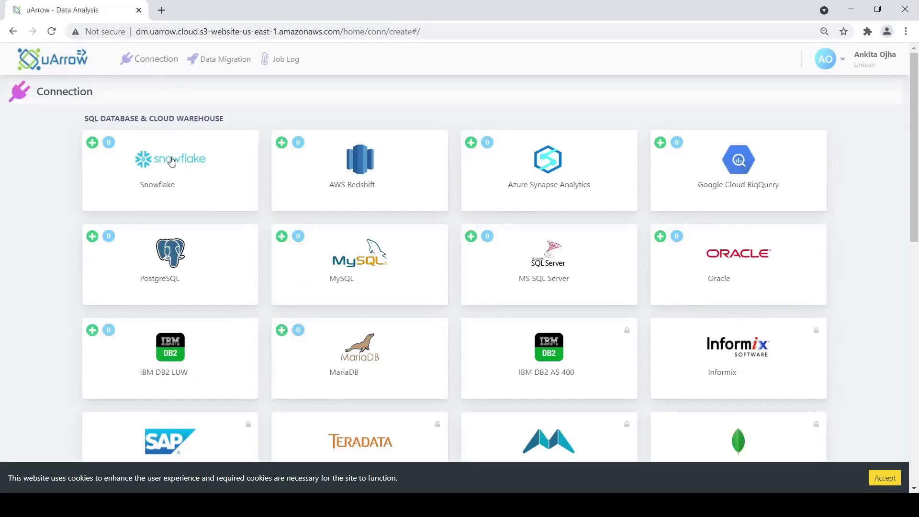
left_click(92, 142)
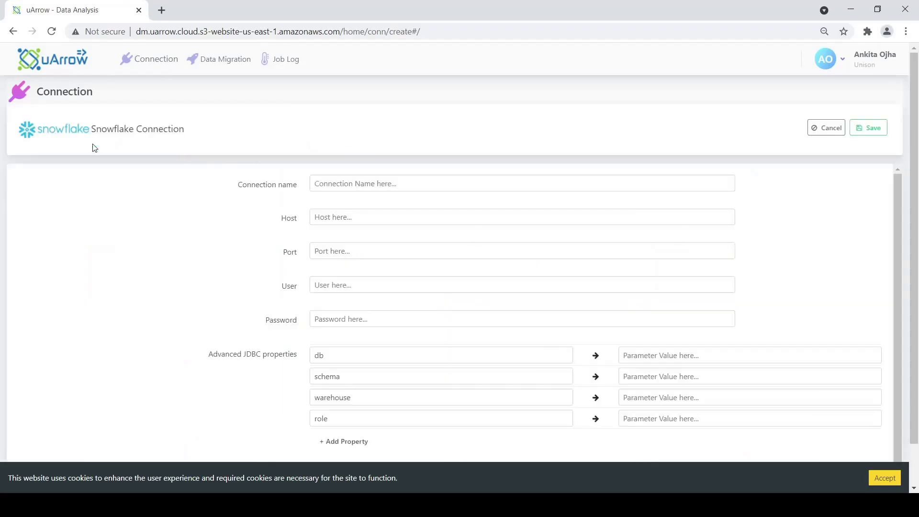
scroll(443, 316, "down", 1)
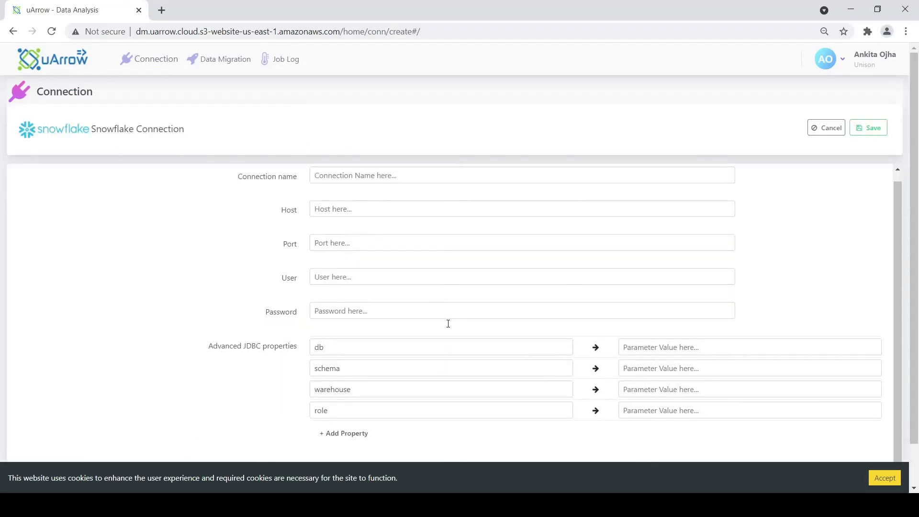
scroll(398, 417, "down", 2)
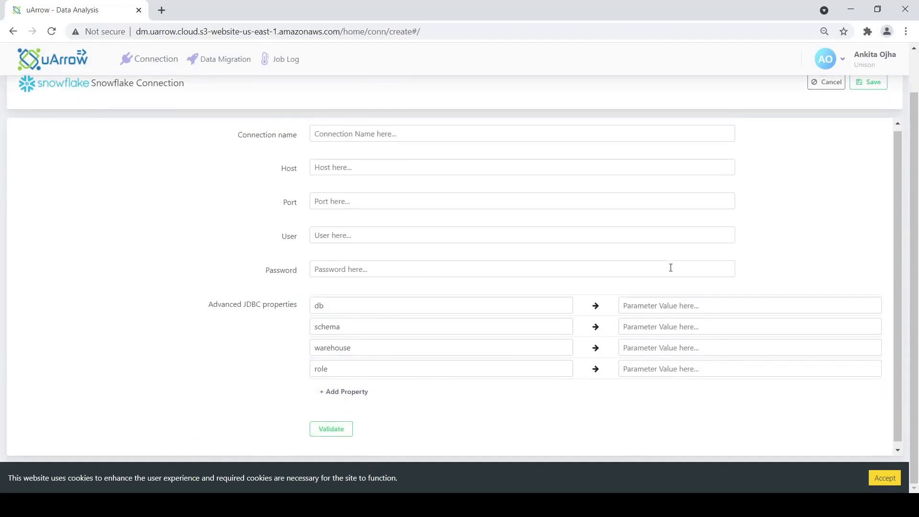
left_click(158, 61)
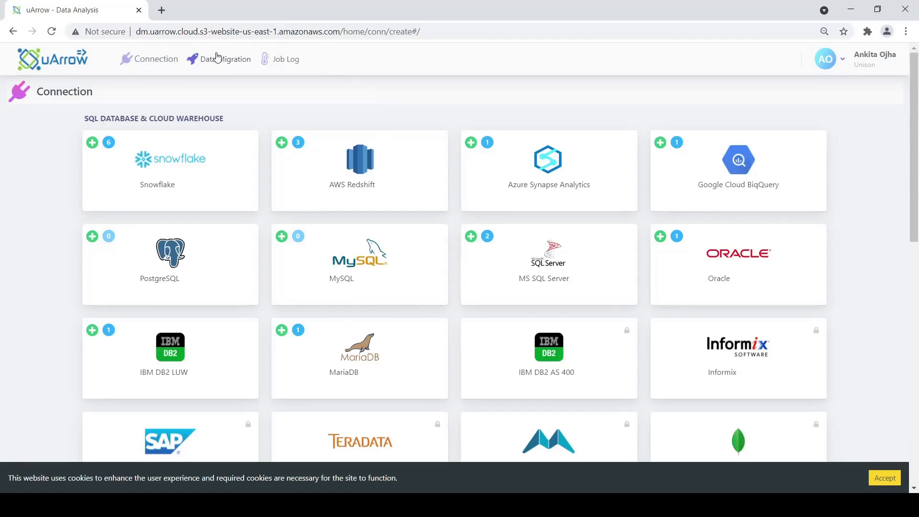
Create a new migration job named sqlserverToSnowflakeViaS3 with a testing description.
left_click(220, 61)
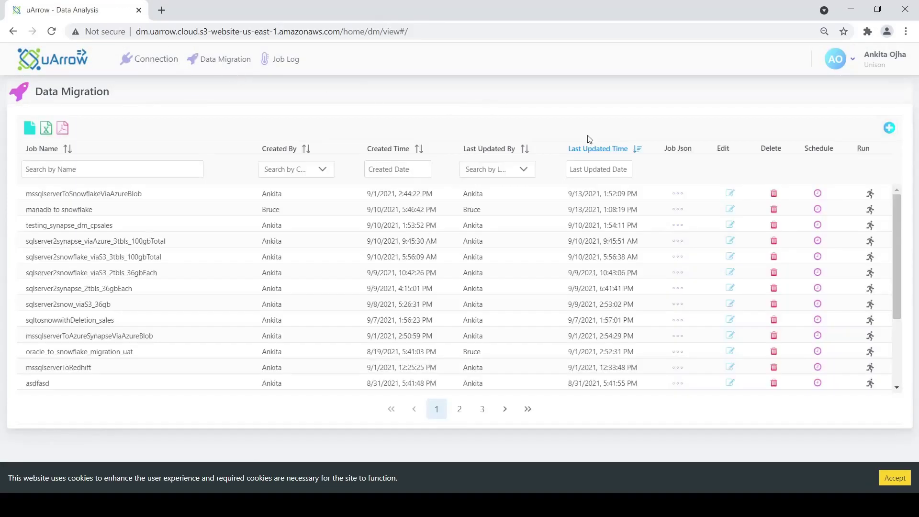
left_click(889, 128)
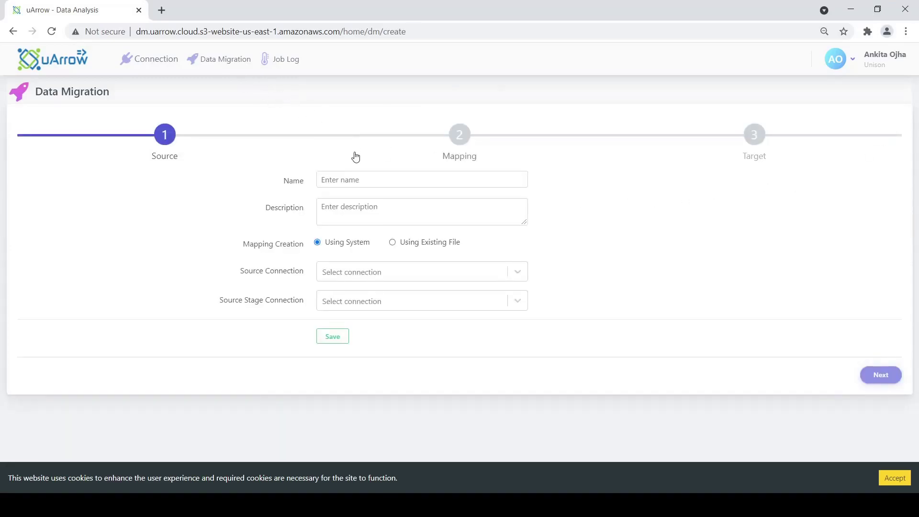
left_click(357, 180)
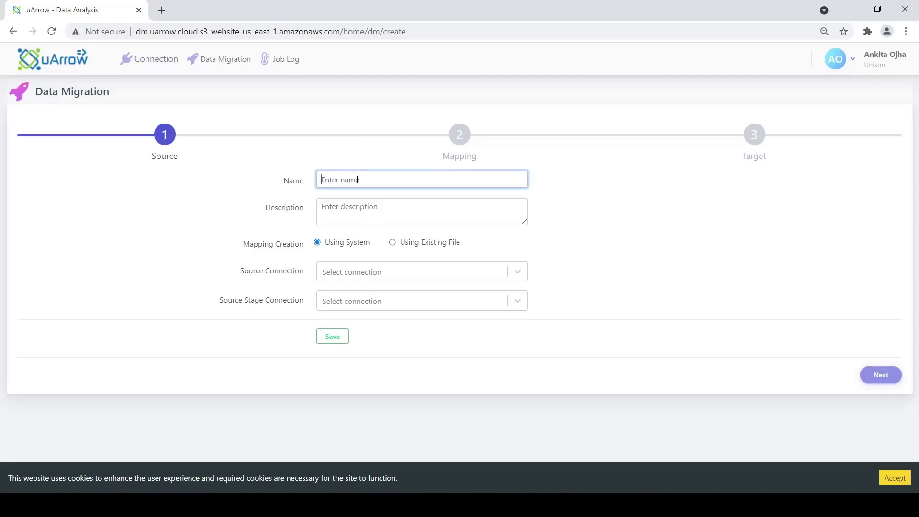
type("sqlserverToSnowflakeViaS3")
left_click(360, 211)
type("tes")
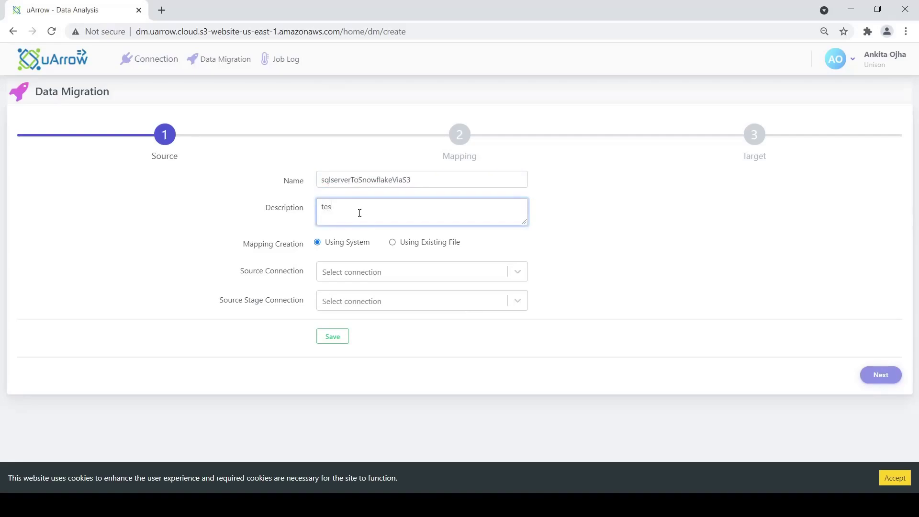
type("ting")
Set source riskinsight_sql_server_us_east_2, staged on aws_s3_uarrow_america at migration/sqlserver/, and save.
left_click(366, 273)
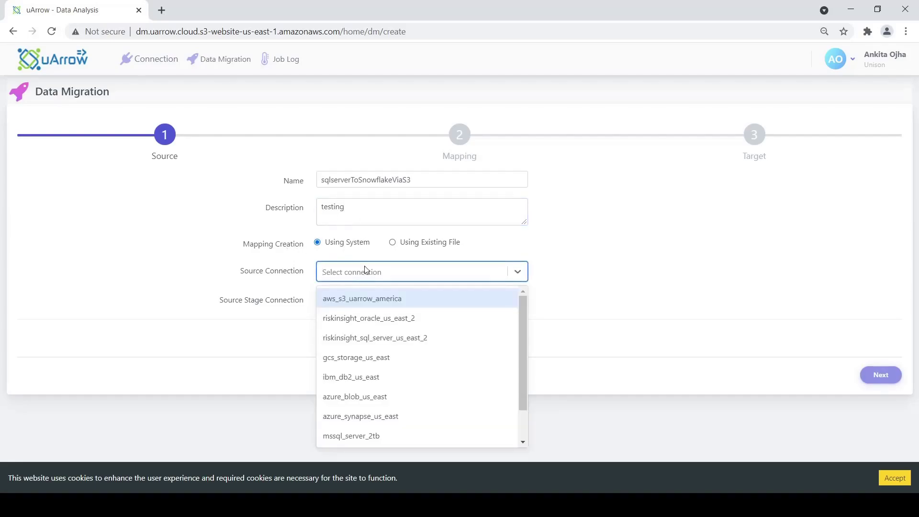
type("sq")
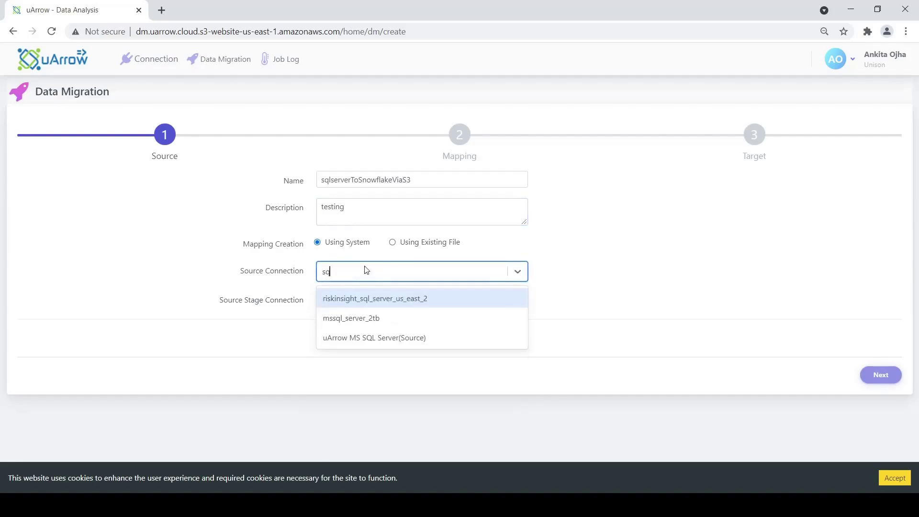
left_click(390, 298)
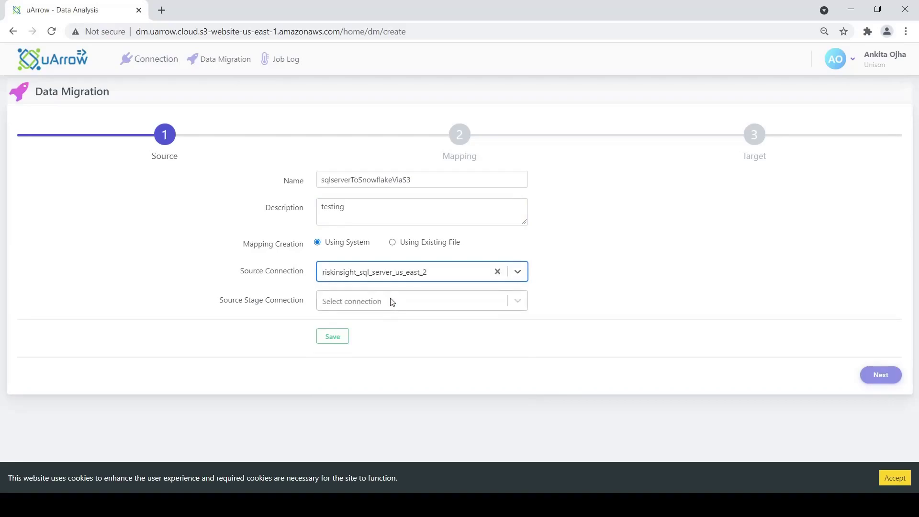
left_click(388, 305)
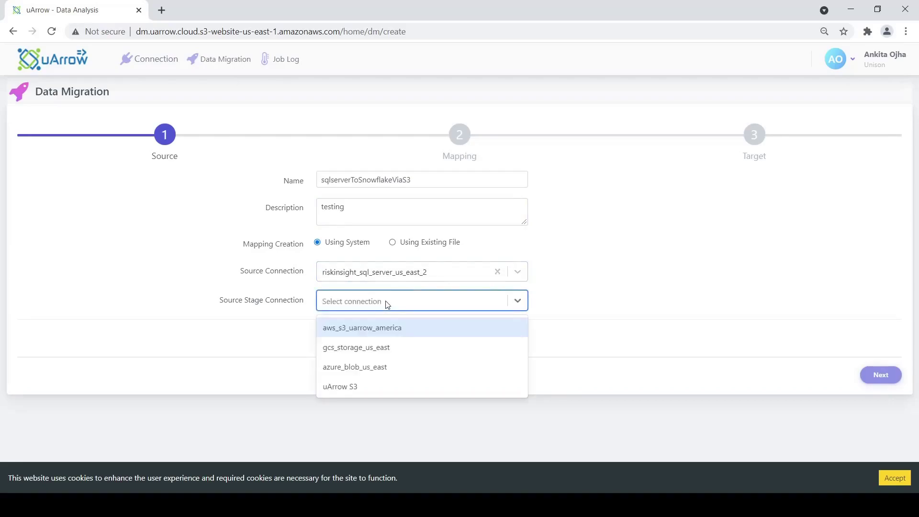
left_click(382, 328)
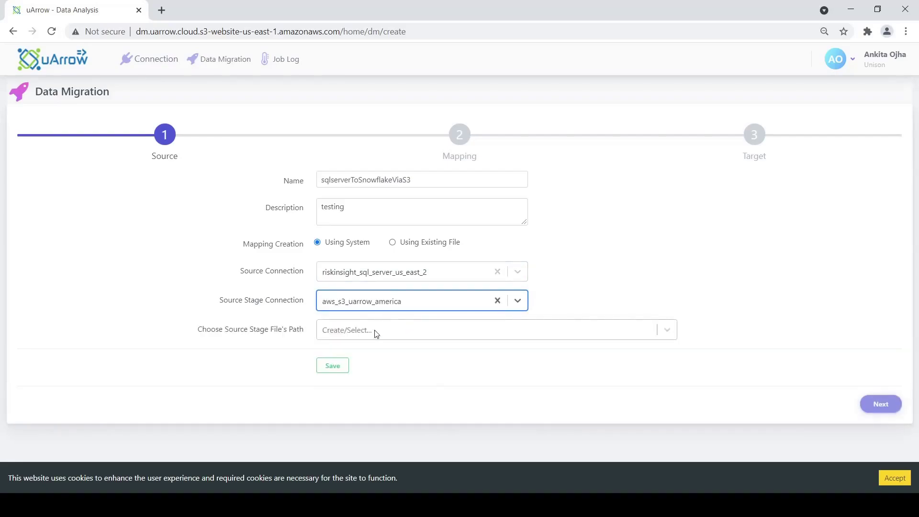
left_click(370, 337)
type("migration/")
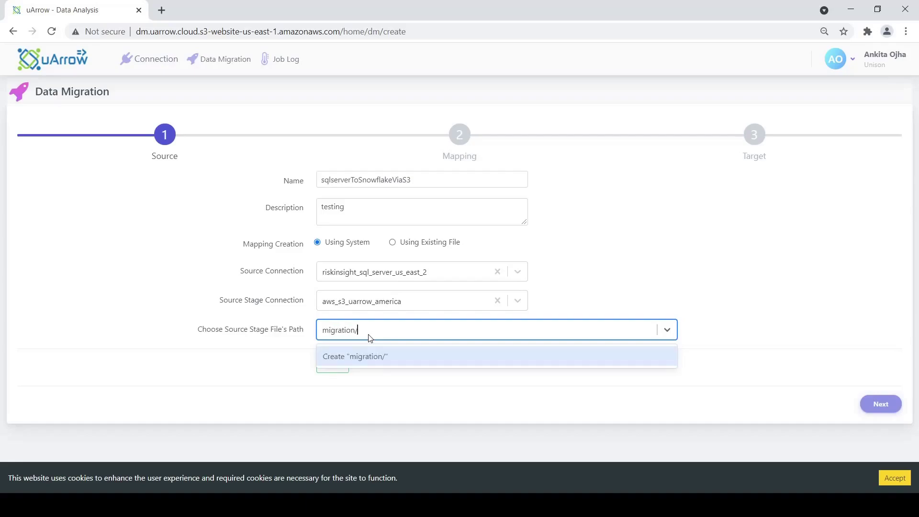
type("sqlserver/")
left_click(379, 356)
left_click(342, 365)
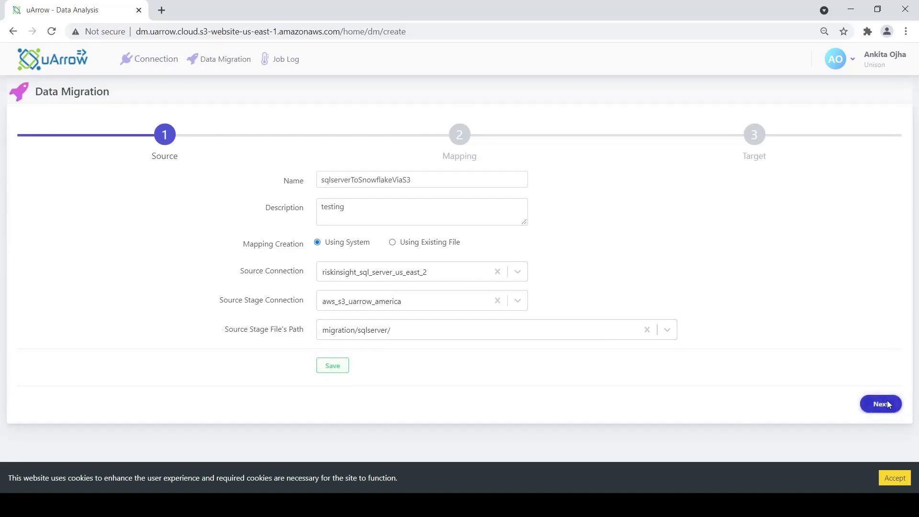
In the table mapping, mark s_sales as not required and check both pages of tables.
left_click(887, 404)
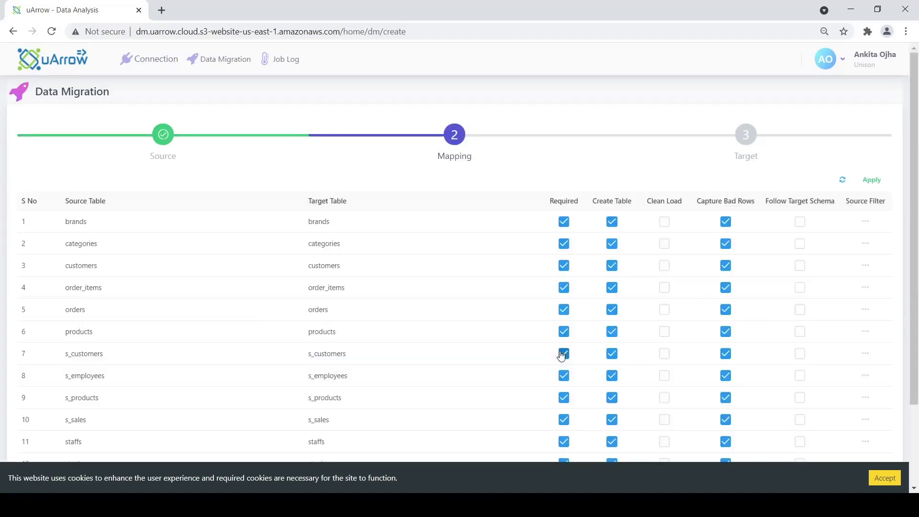
scroll(338, 263, "down", 1)
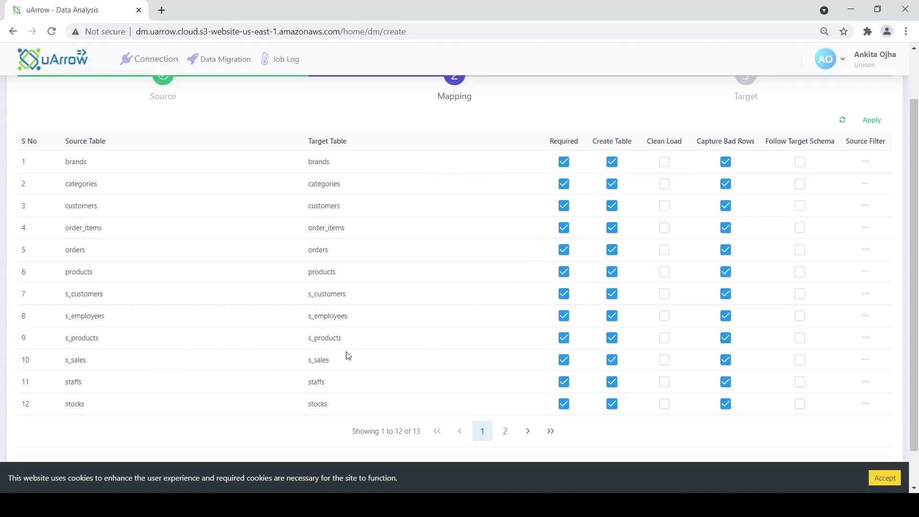
left_click(563, 360)
left_click(505, 430)
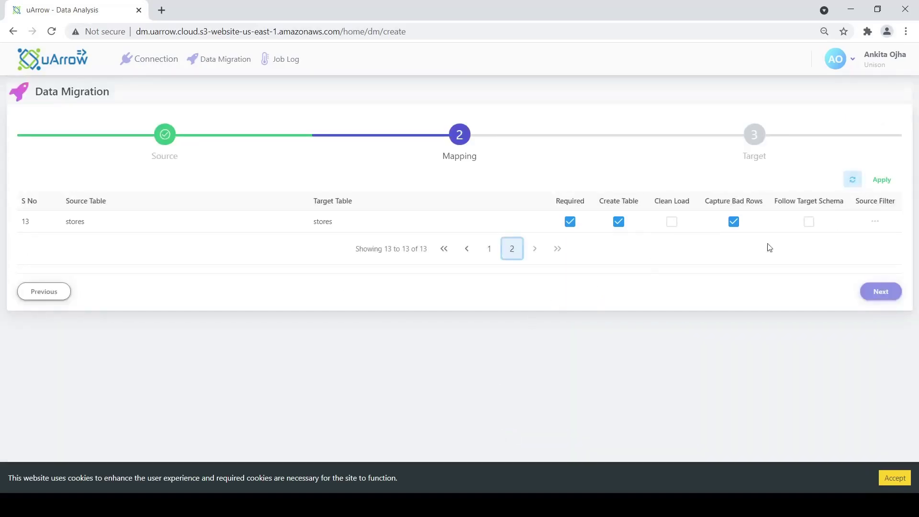
left_click(489, 251)
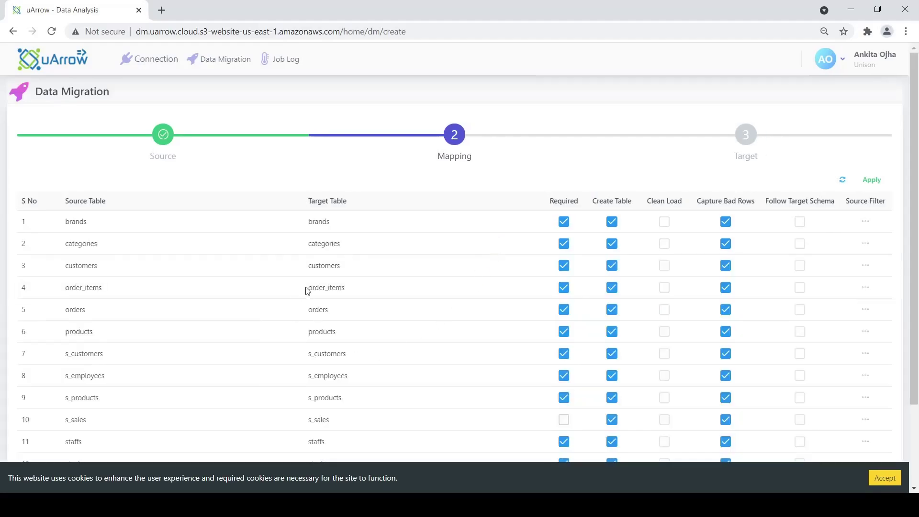
scroll(307, 291, "down", 2)
scroll(484, 277, "up", 2)
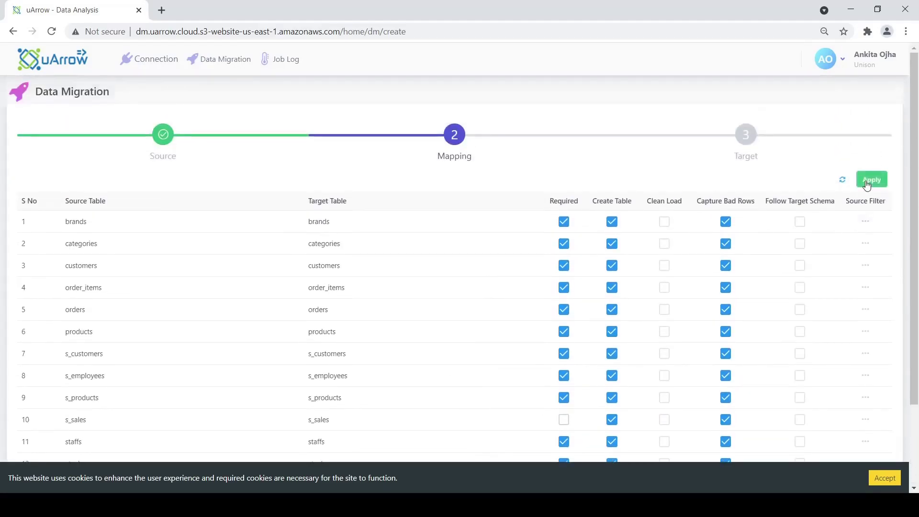
scroll(798, 311, "down", 2)
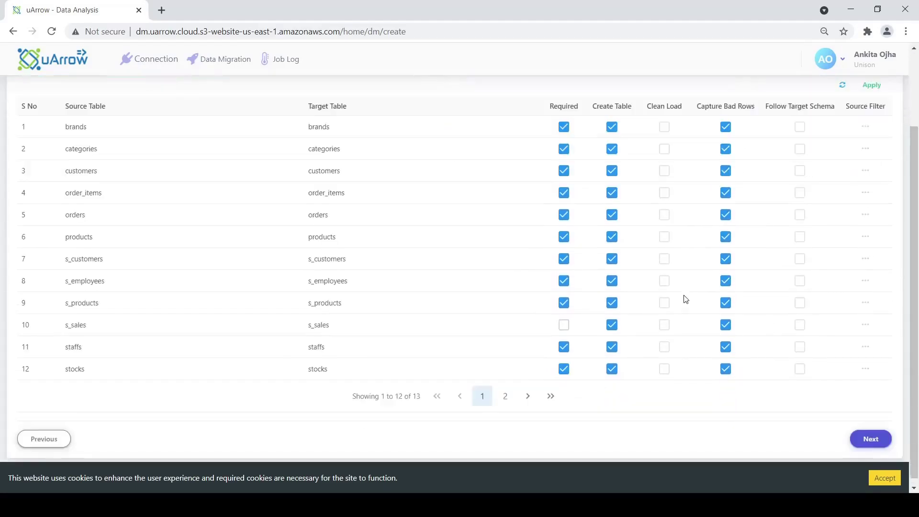
Set target staging to snowflake_america_stage and target to snowflake_america_dev, then save the job.
left_click(868, 433)
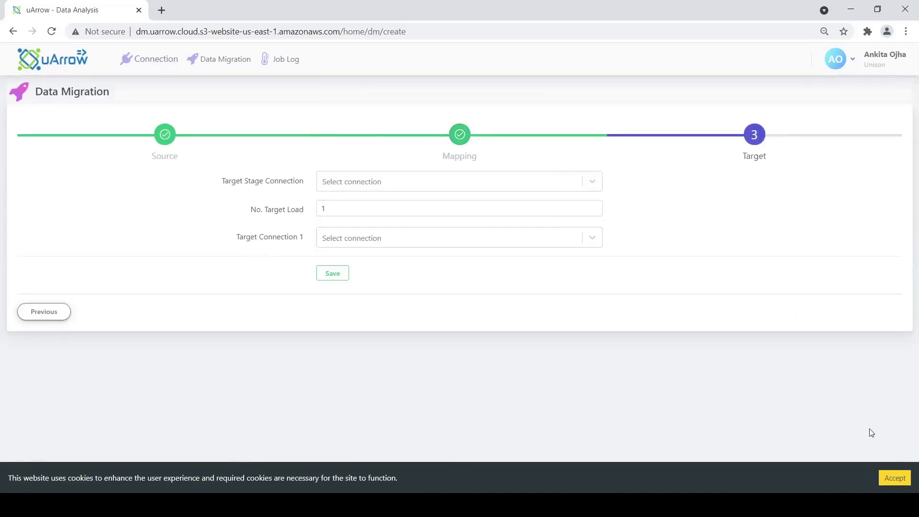
left_click(357, 181)
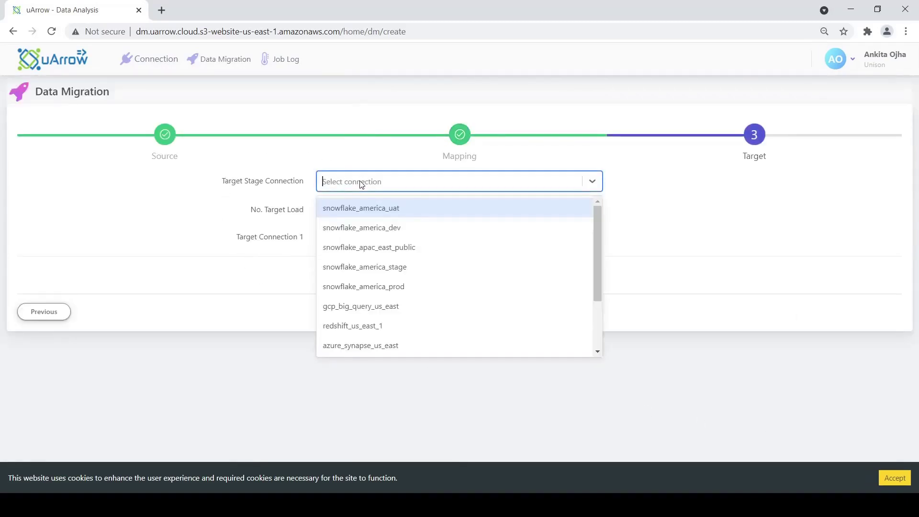
type("stag")
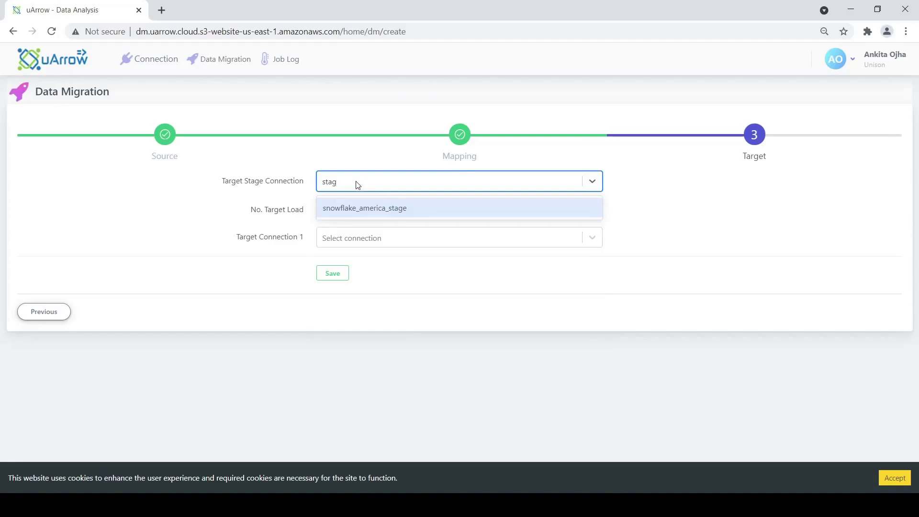
left_click(373, 201)
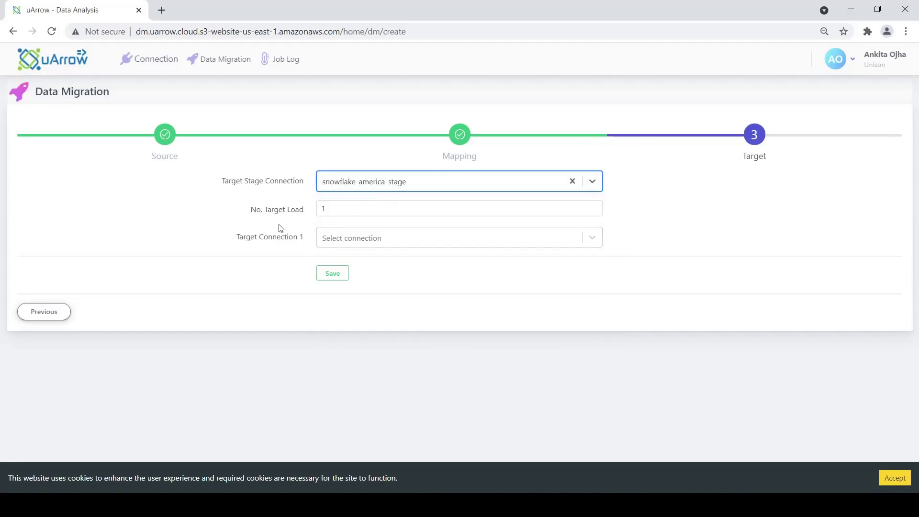
left_click(348, 242)
type("dev")
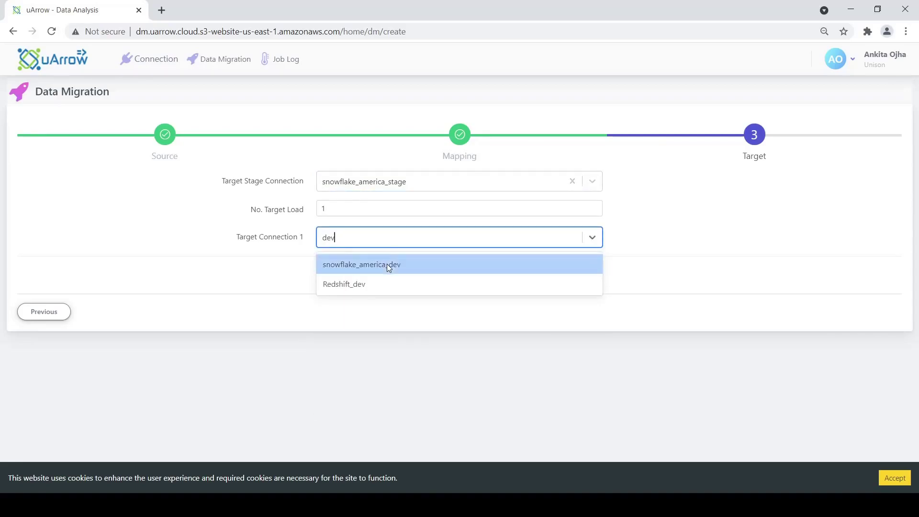
left_click(388, 264)
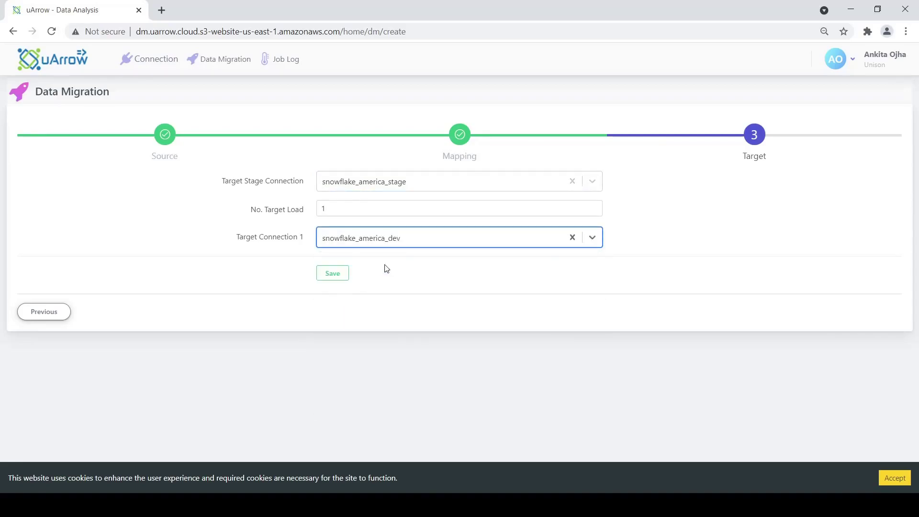
left_click(334, 274)
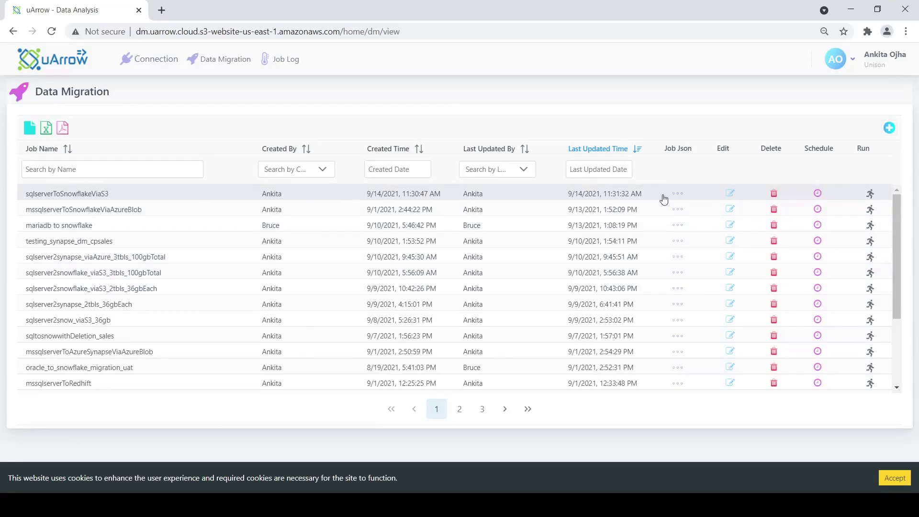
Run the sqlserverToSnowflakeViaS3 job from the job list.
left_click(871, 193)
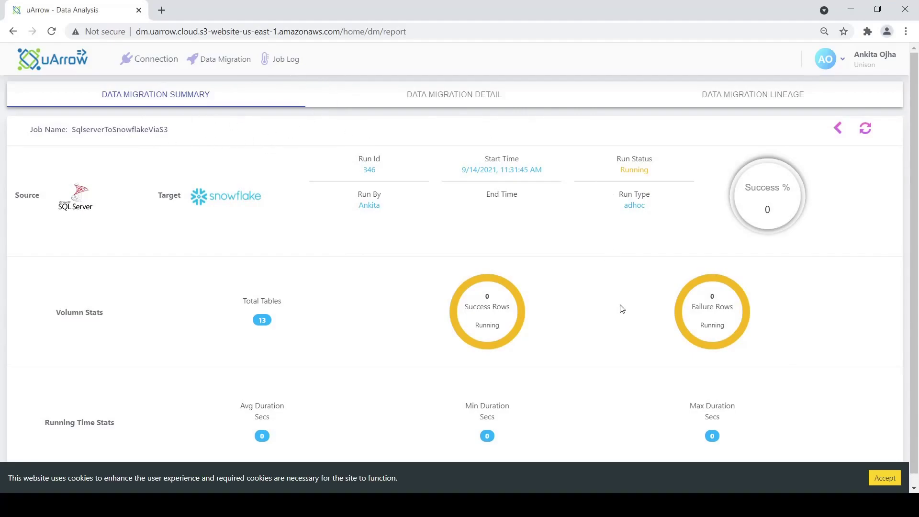
Open the per-table migration detail and refresh until all 12 tables show Success.
left_click(452, 97)
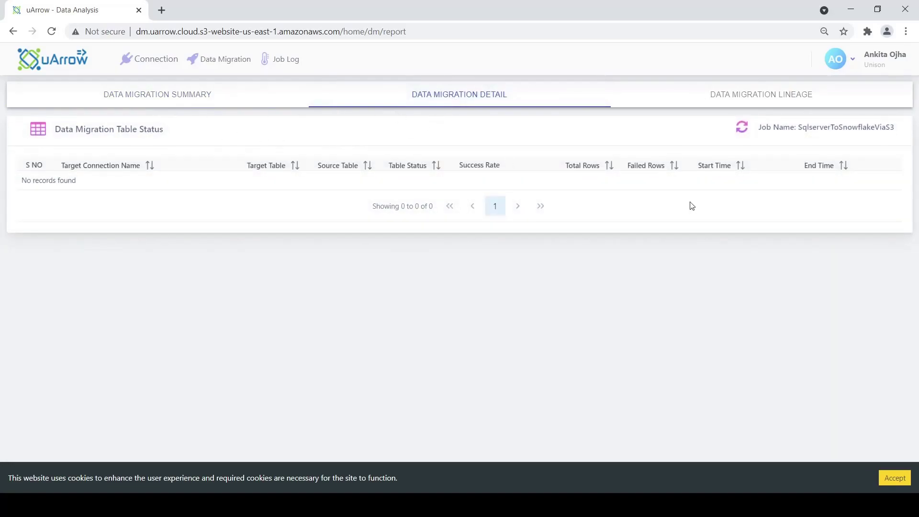
left_click(741, 128)
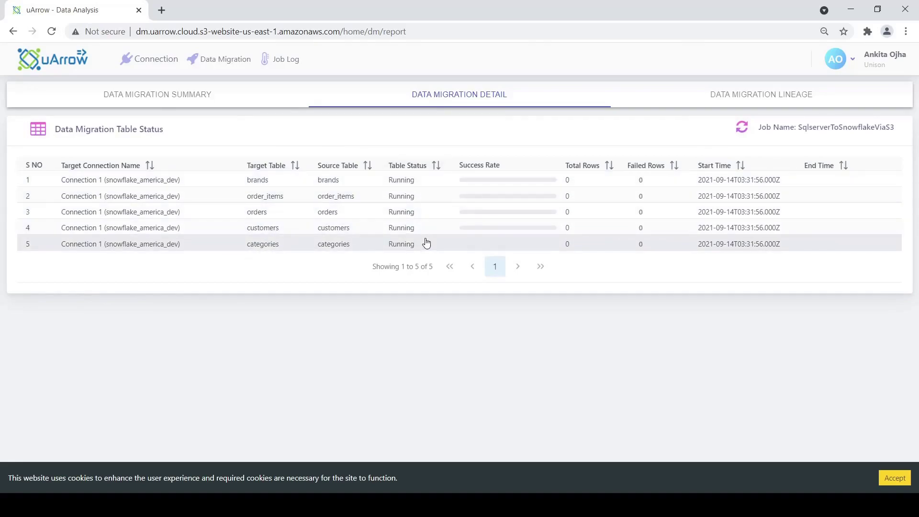
left_click(743, 128)
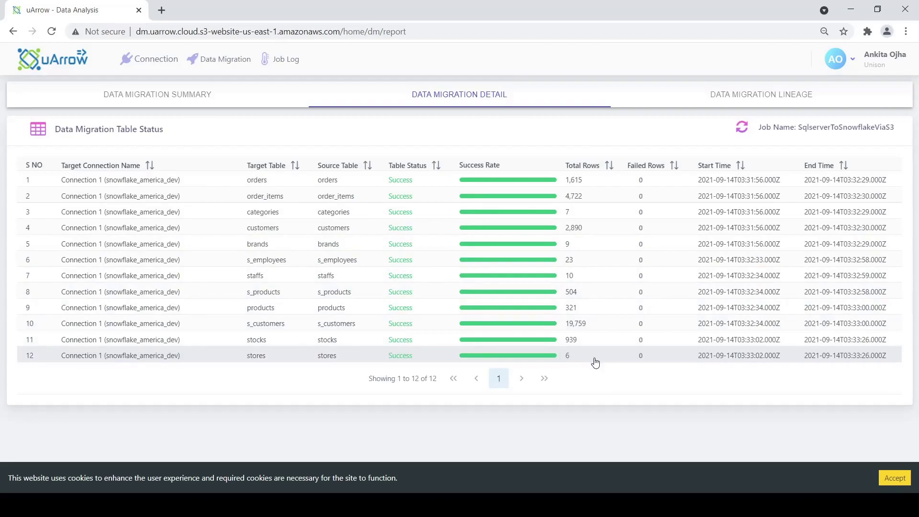
Review the migration lineage diagram, then check the job log listing run 346 as Success.
left_click(742, 98)
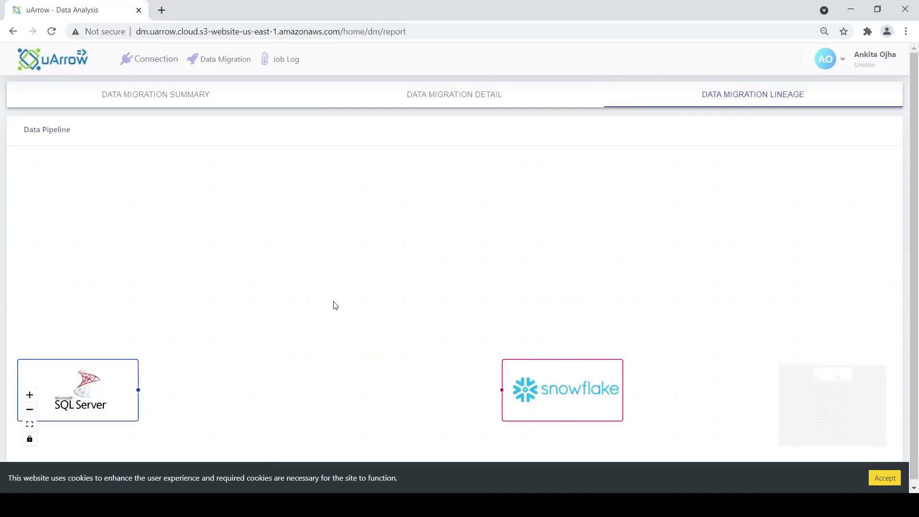
scroll(326, 282, "down", 5)
scroll(327, 281, "down", 14)
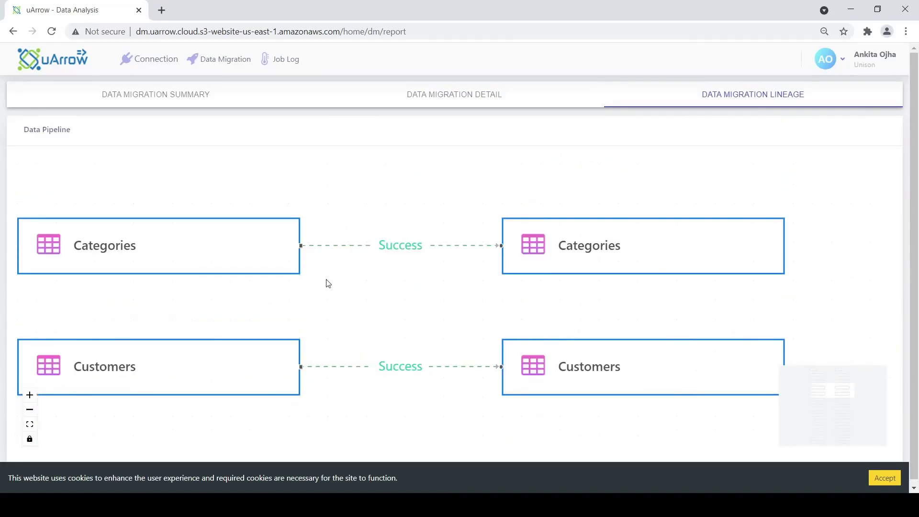
left_click(124, 99)
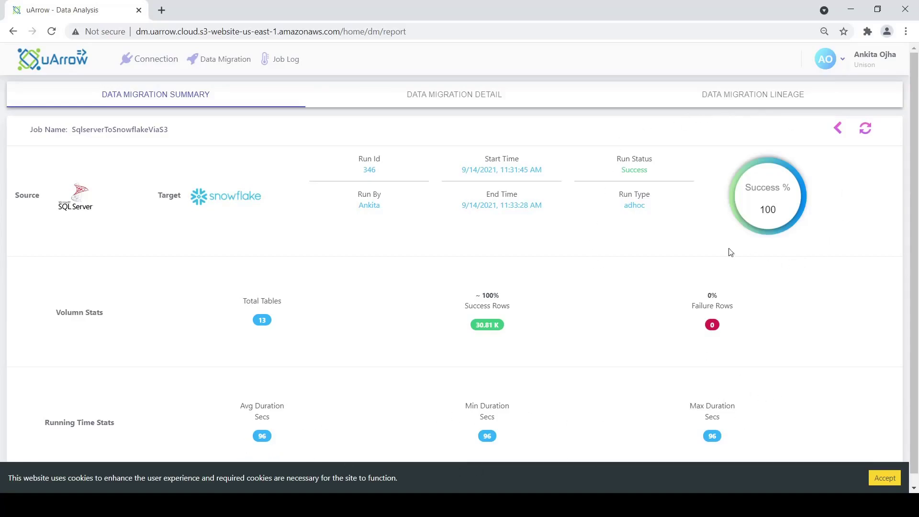
left_click(280, 66)
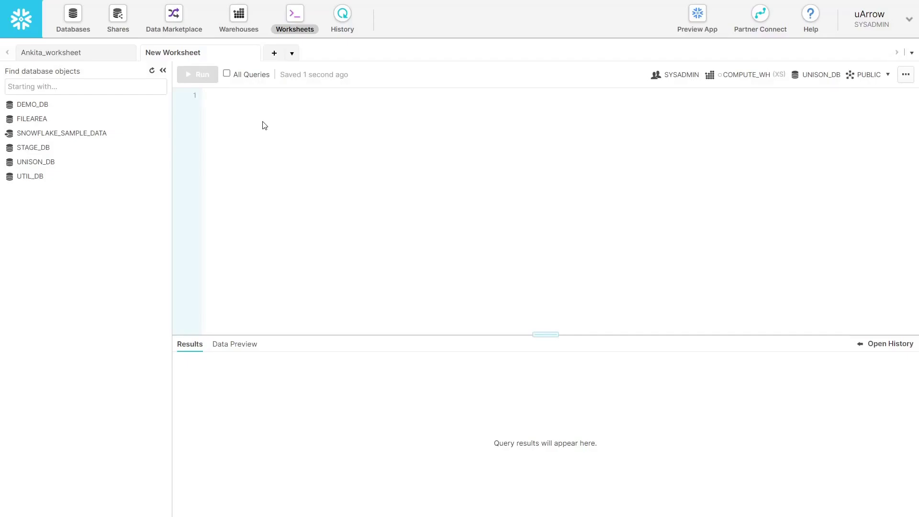
Run select count(*) from dev.orders; (returns 1615), then select * from dev.orders; to list the records.
type("select ")
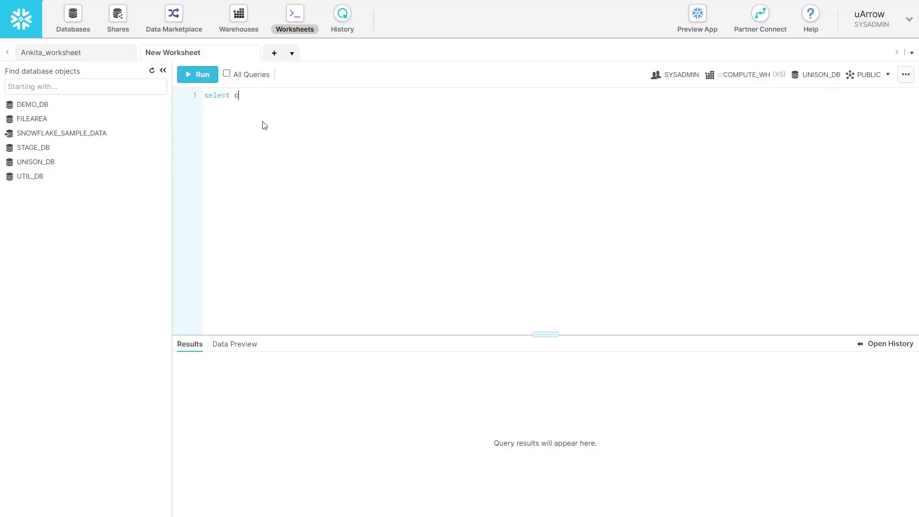
type("count(*) from dev.orders;")
key("ctrl+Return")
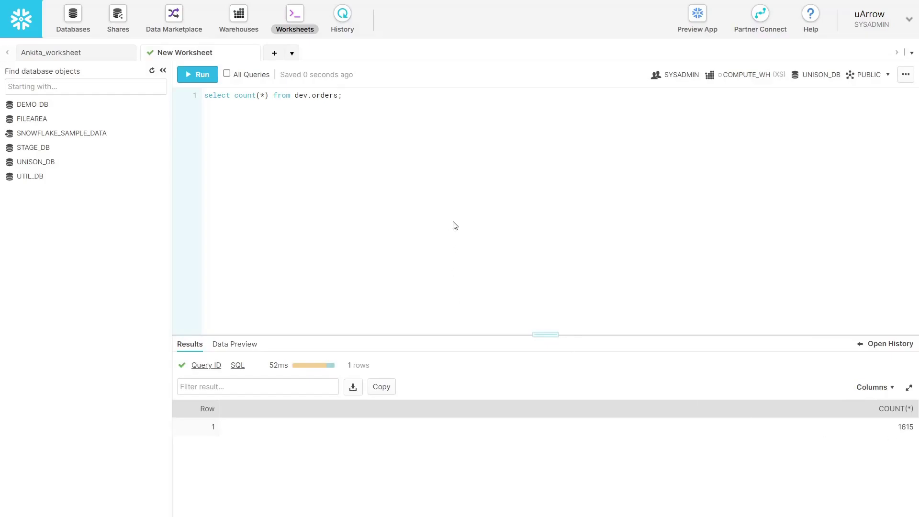
key("Return")
type("se")
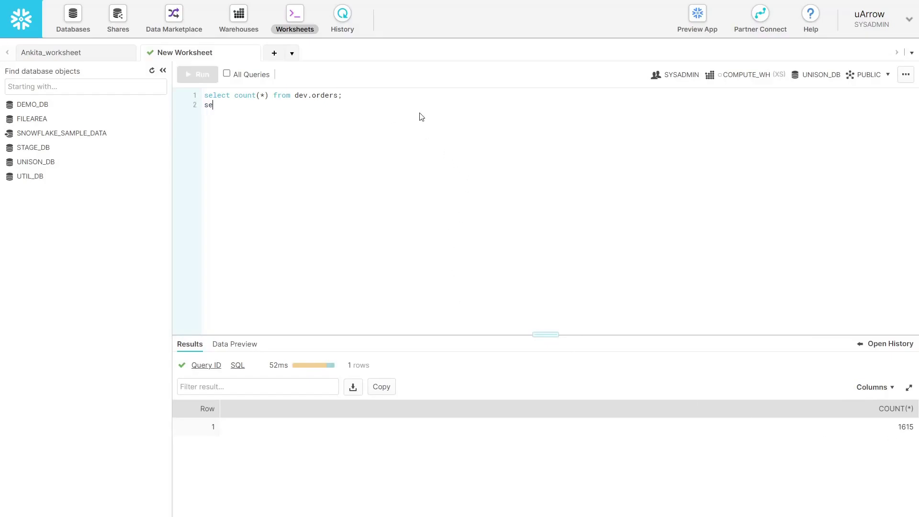
type("lect *")
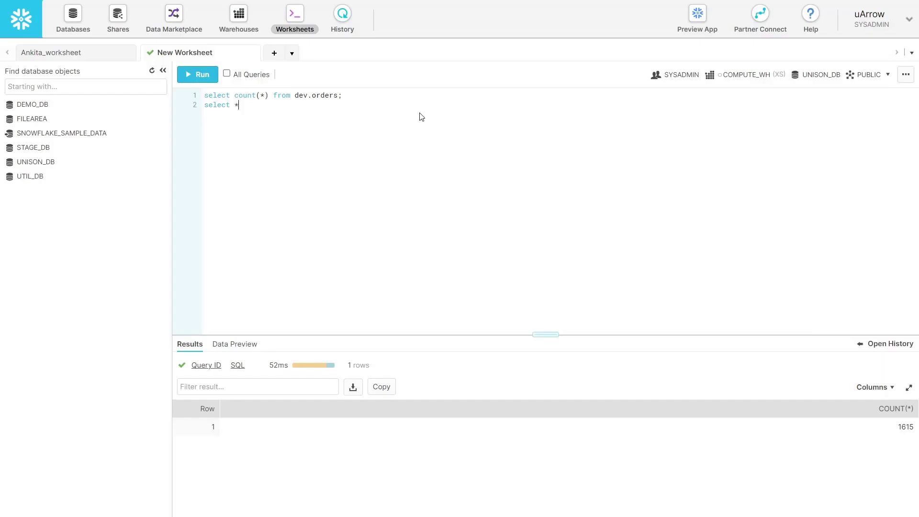
key("BackSpace")
key("BackSpace")
key("BackSpace")
key("BackSpace")
type("from de")
key("BackSpace")
type("ders;")
key("ctrl+Return")
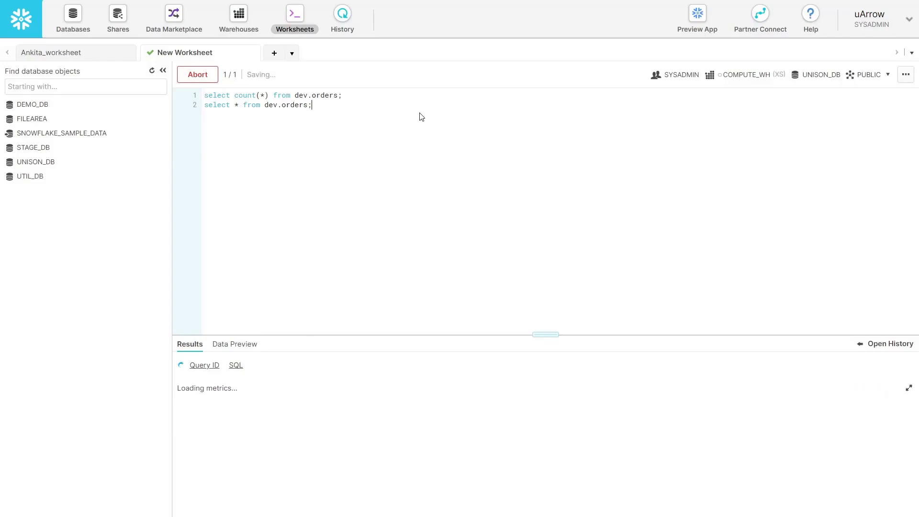